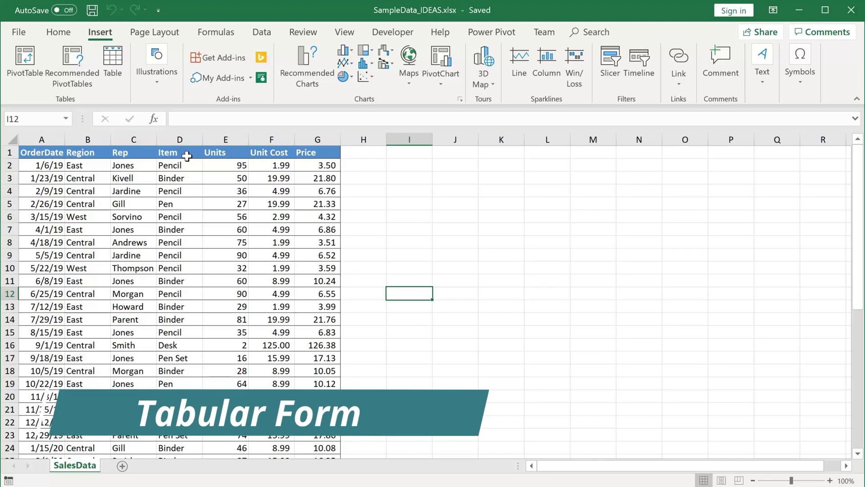
# Convert the SalesData range A1:G44 into table Table3 with first-row headers.
pyautogui.click(185, 214)
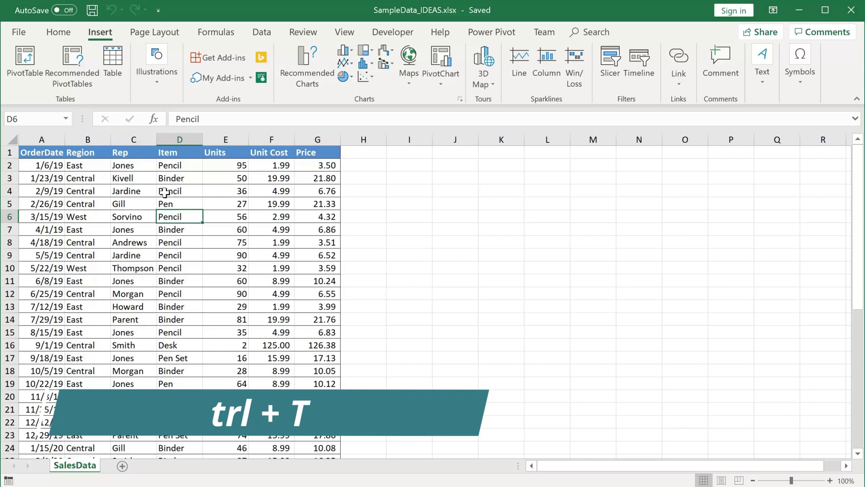
pyautogui.click(112, 62)
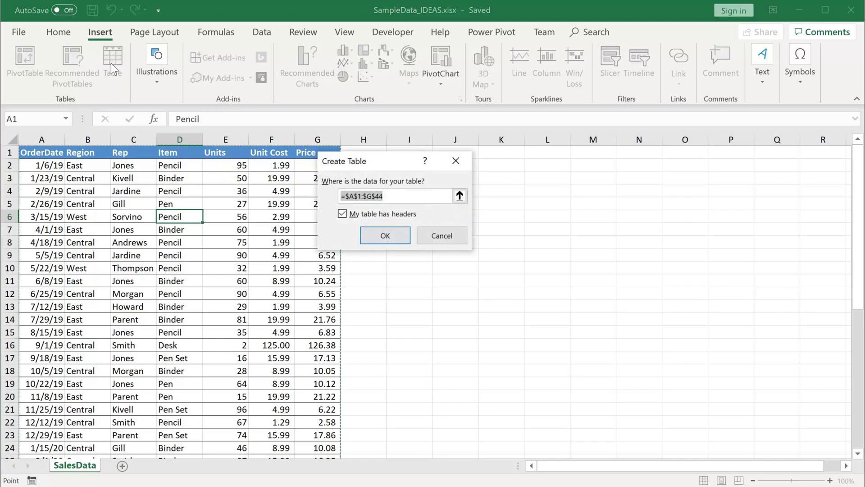
pyautogui.click(383, 234)
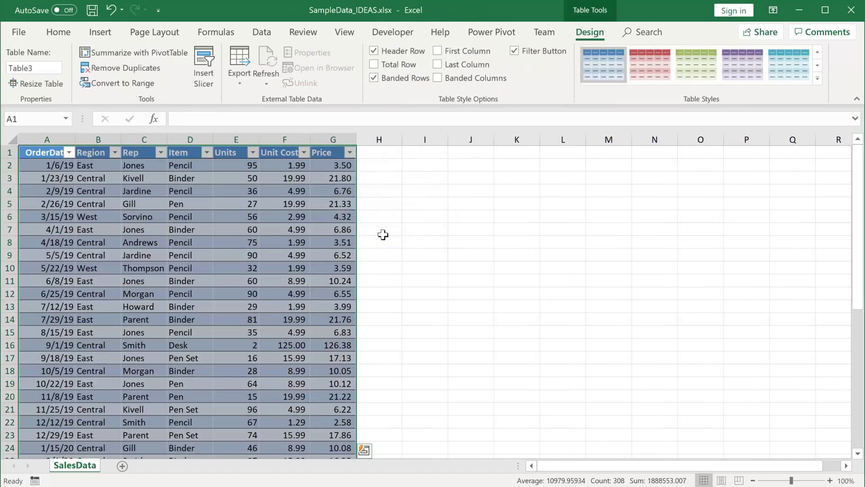
# Run Ideas on the sales table from the Home tab and show all 38 results.
pyautogui.click(315, 232)
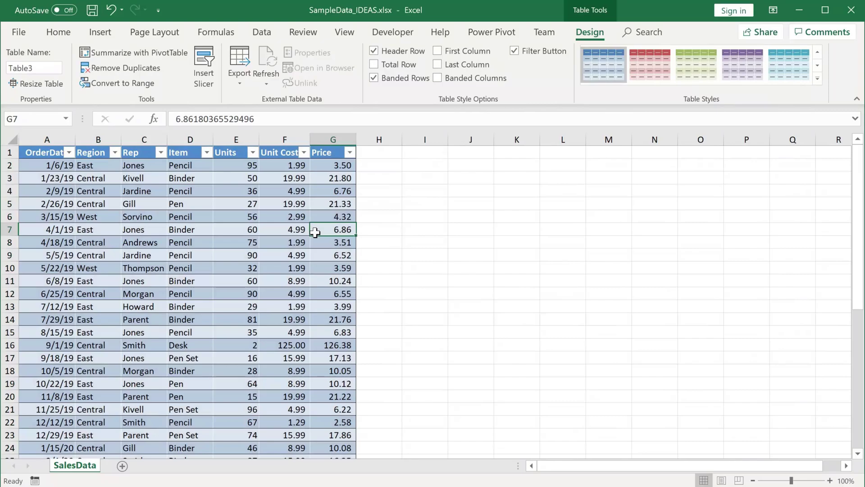
pyautogui.click(58, 31)
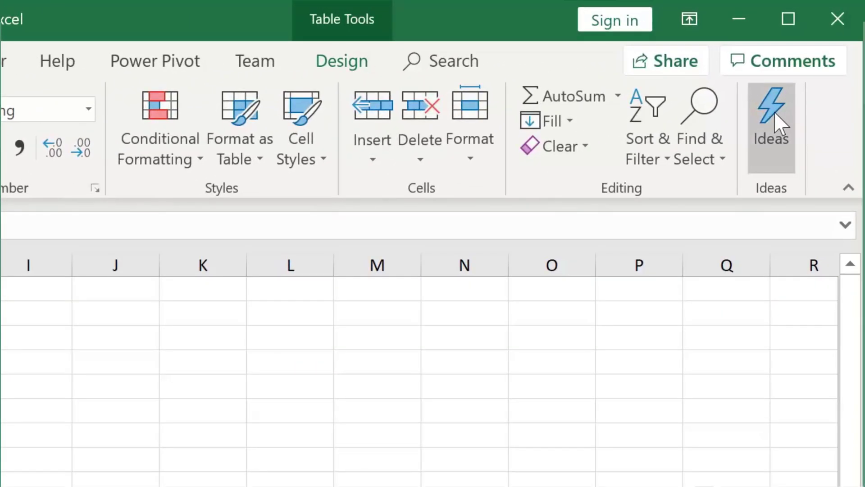
pyautogui.click(774, 112)
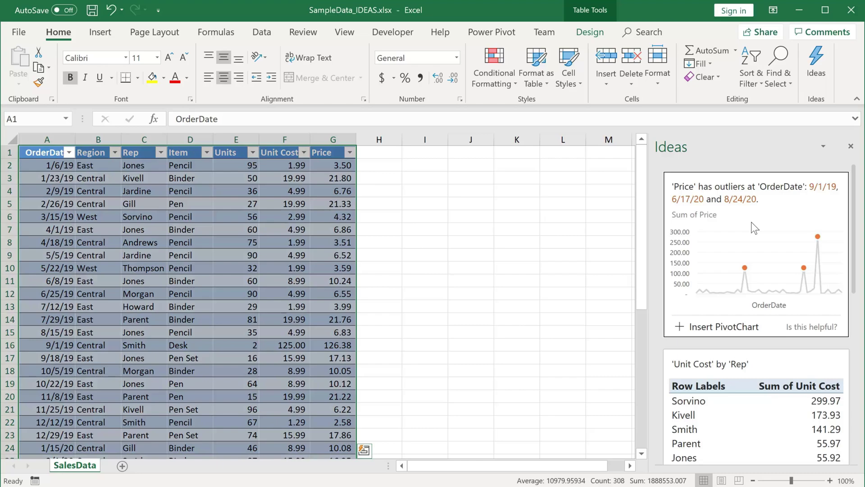
pyautogui.scroll(-3, 751, 222)
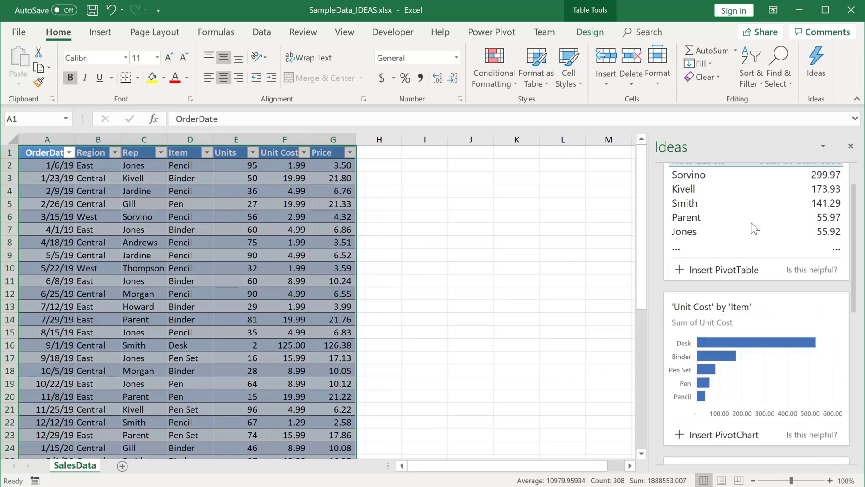
pyautogui.scroll(-1, 751, 222)
pyautogui.scroll(-2, 751, 222)
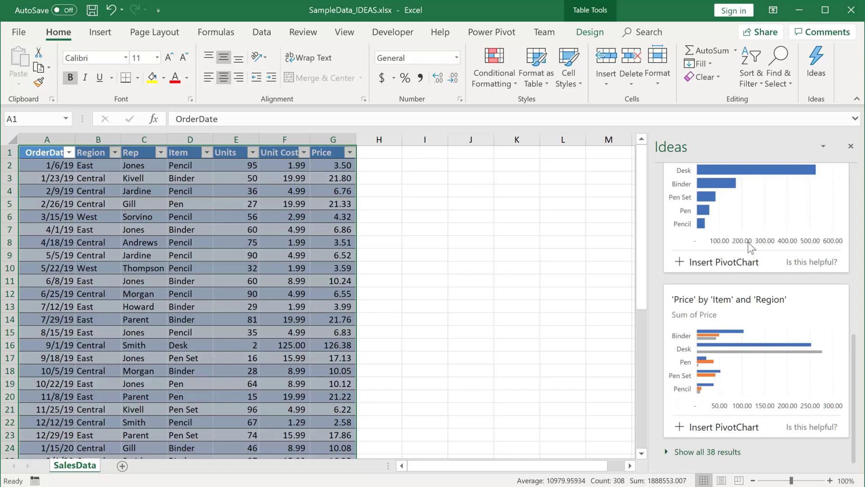
pyautogui.click(687, 453)
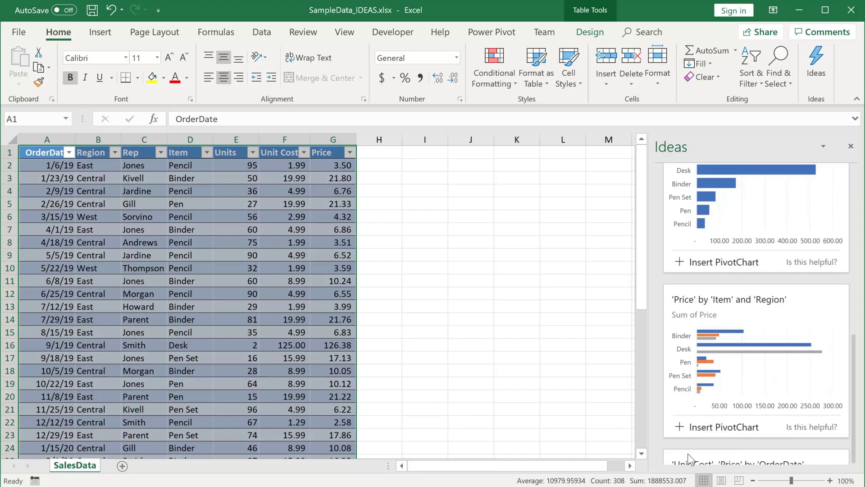
pyautogui.scroll(-3, 687, 454)
pyautogui.scroll(-3, 687, 453)
pyautogui.scroll(-1, 687, 453)
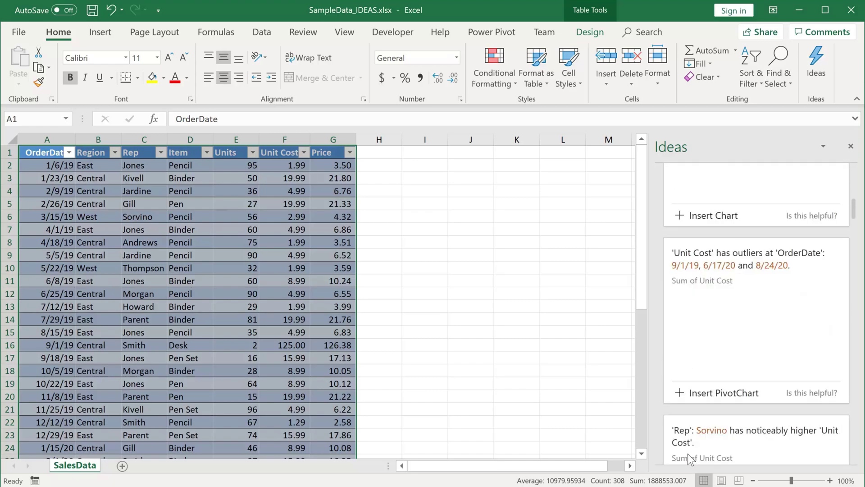
pyautogui.scroll(-2, 687, 454)
pyautogui.scroll(-1, 687, 454)
pyautogui.scroll(-3, 688, 454)
pyautogui.scroll(5, 687, 453)
pyautogui.scroll(-4, 688, 453)
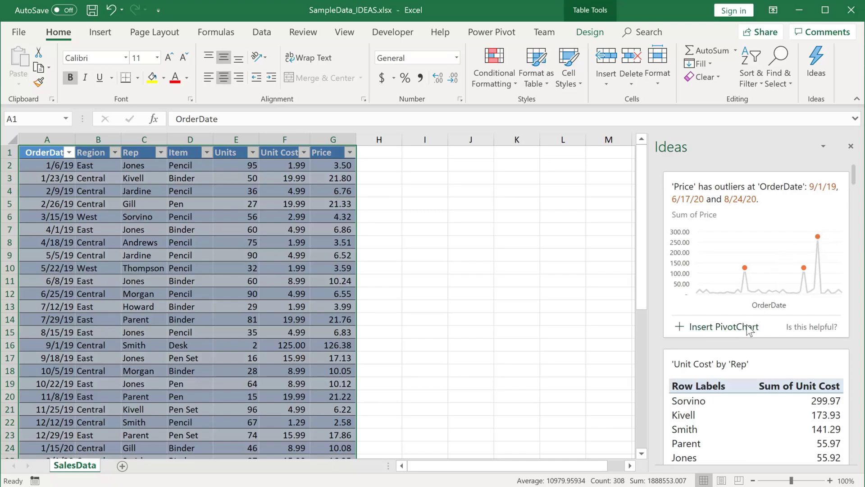
# Insert the 'Price has outliers at OrderDate' PivotChart onto new sheet Idea2.
pyautogui.click(723, 327)
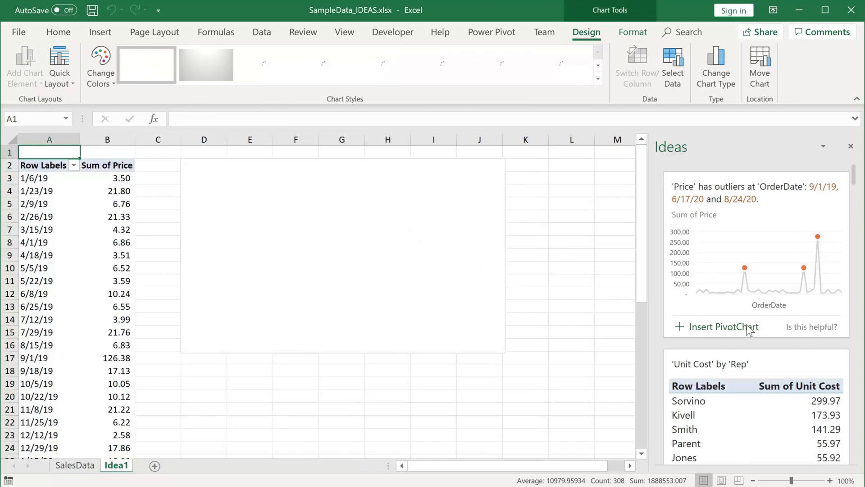
pyautogui.click(746, 324)
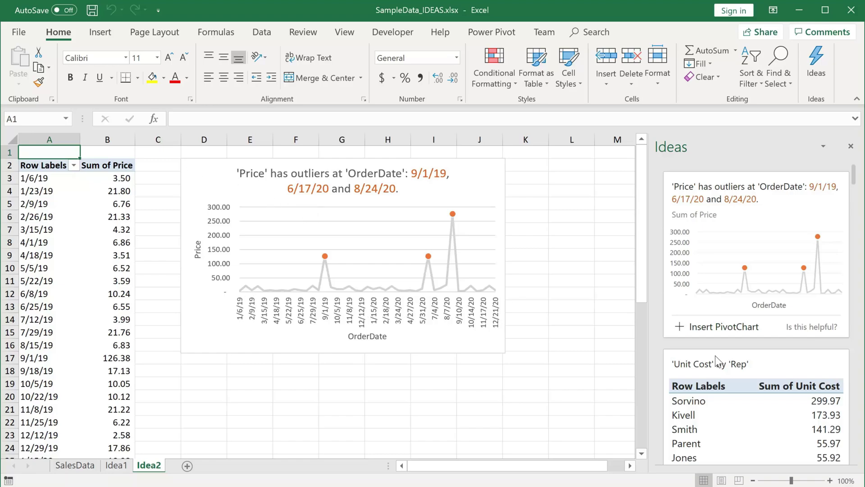
pyautogui.scroll(-3, 715, 356)
pyautogui.scroll(-5, 715, 355)
pyautogui.scroll(-2, 715, 355)
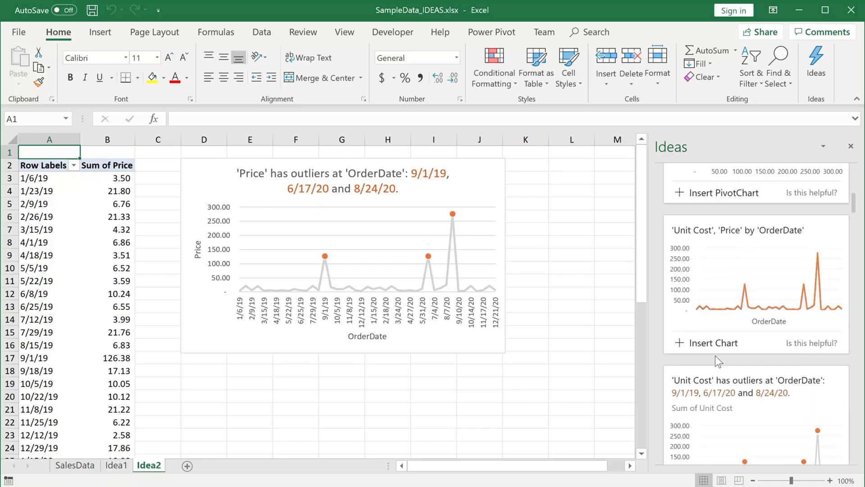
pyautogui.scroll(-3, 715, 355)
pyautogui.scroll(-3, 715, 356)
pyautogui.scroll(-2, 716, 355)
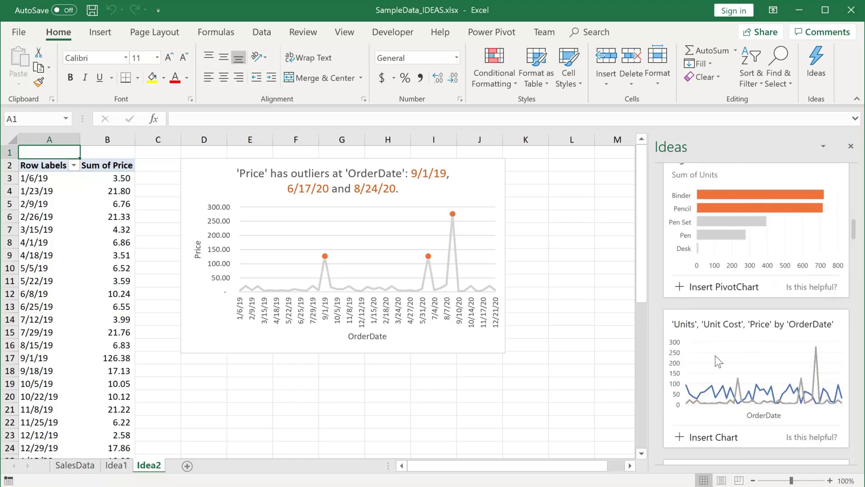
pyautogui.scroll(-5, 715, 355)
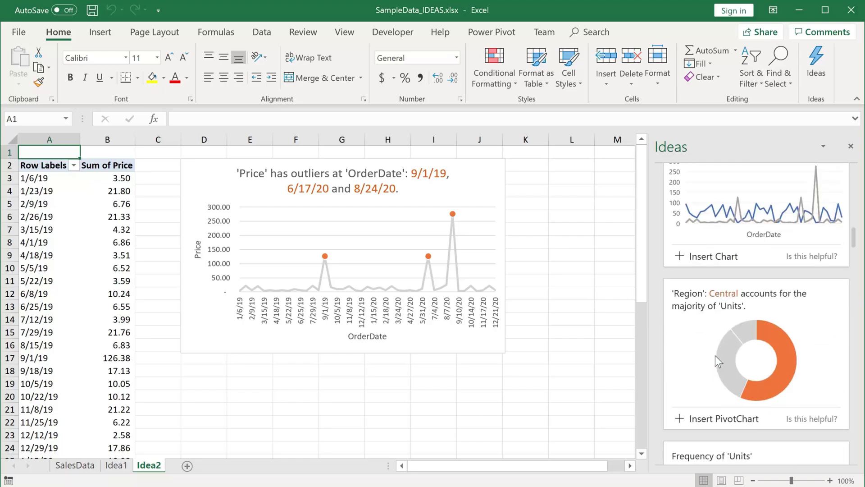
pyautogui.scroll(-7, 715, 356)
pyautogui.scroll(-2, 715, 355)
pyautogui.scroll(-1, 716, 356)
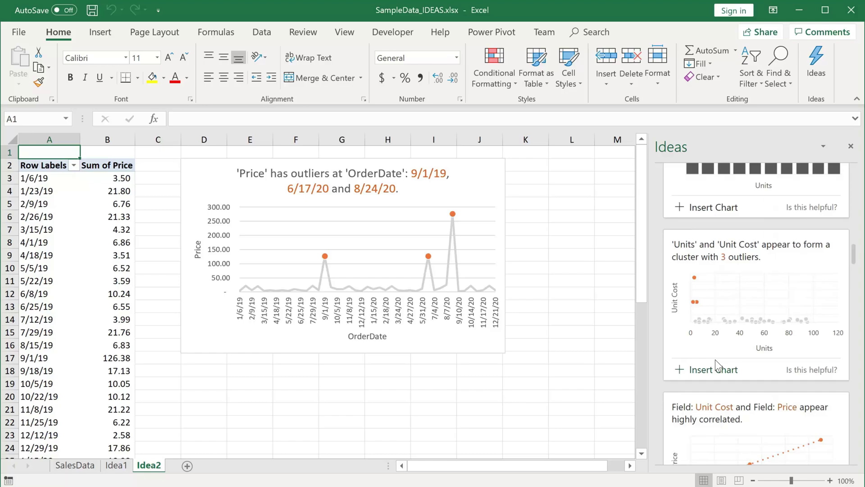
pyautogui.scroll(-5, 715, 360)
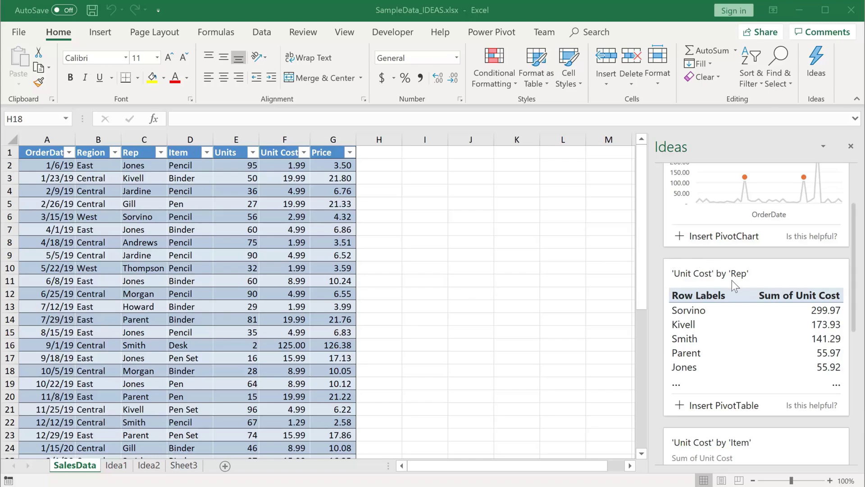
pyautogui.scroll(-1, 732, 280)
pyautogui.scroll(-3, 731, 280)
pyautogui.scroll(-2, 732, 281)
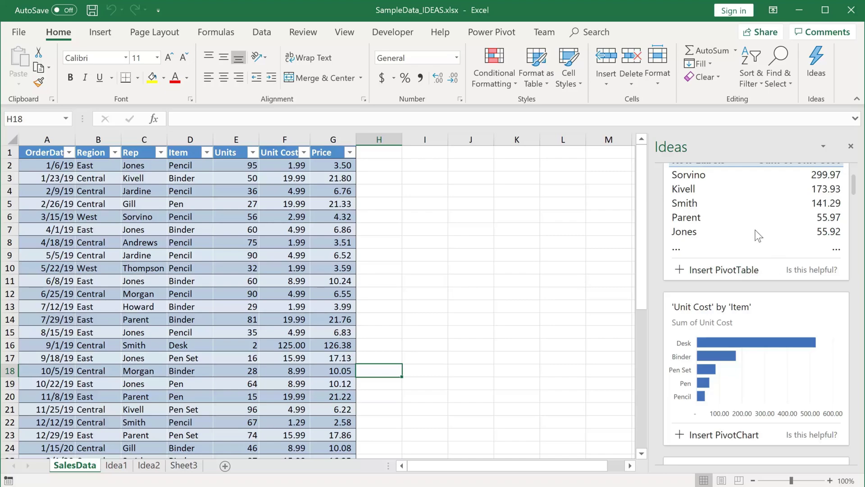
pyautogui.scroll(-5, 757, 234)
pyautogui.scroll(-5, 757, 234)
pyautogui.scroll(-5, 757, 234)
pyautogui.scroll(-5, 758, 235)
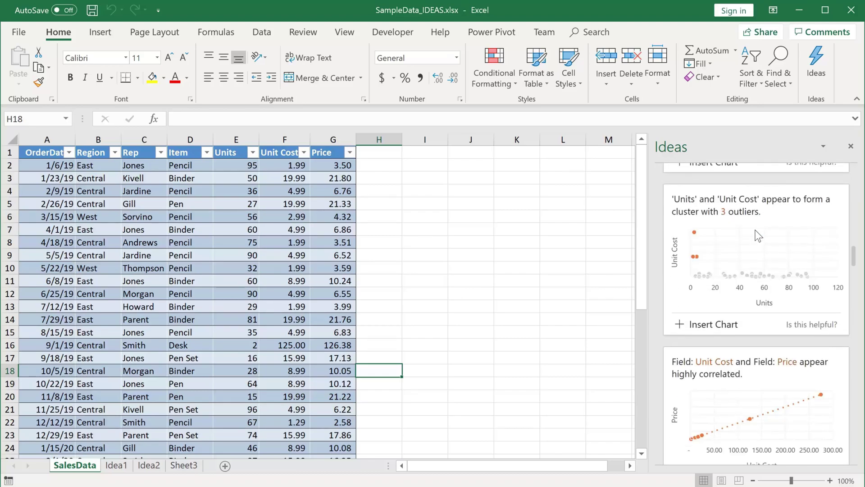
pyautogui.scroll(3, 757, 235)
pyautogui.scroll(1, 756, 234)
pyautogui.scroll(1, 756, 234)
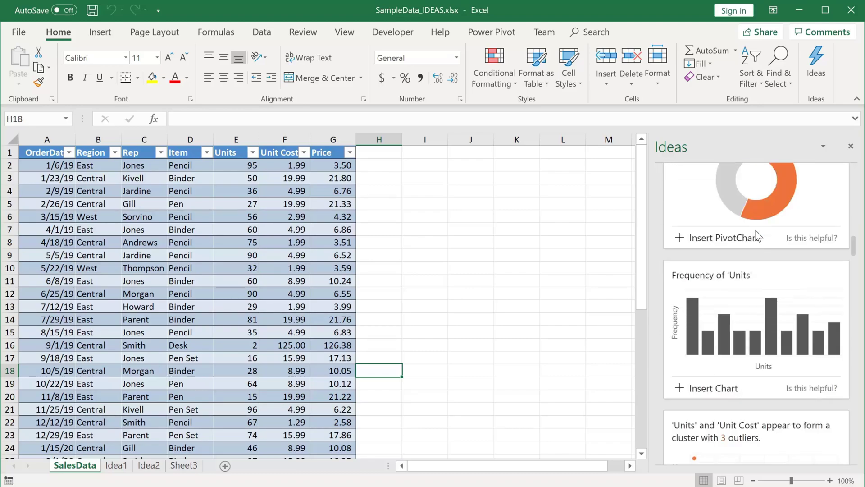
pyautogui.scroll(2, 756, 234)
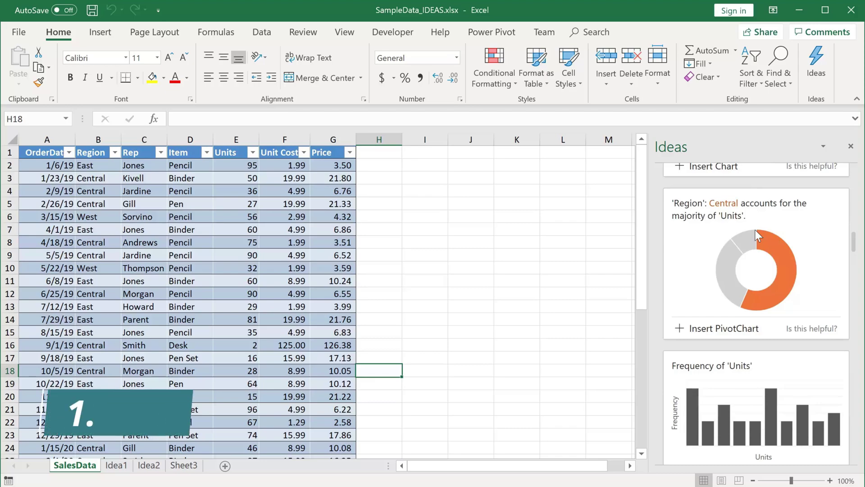
pyautogui.scroll(2, 755, 231)
pyautogui.scroll(2, 755, 230)
pyautogui.scroll(2, 755, 231)
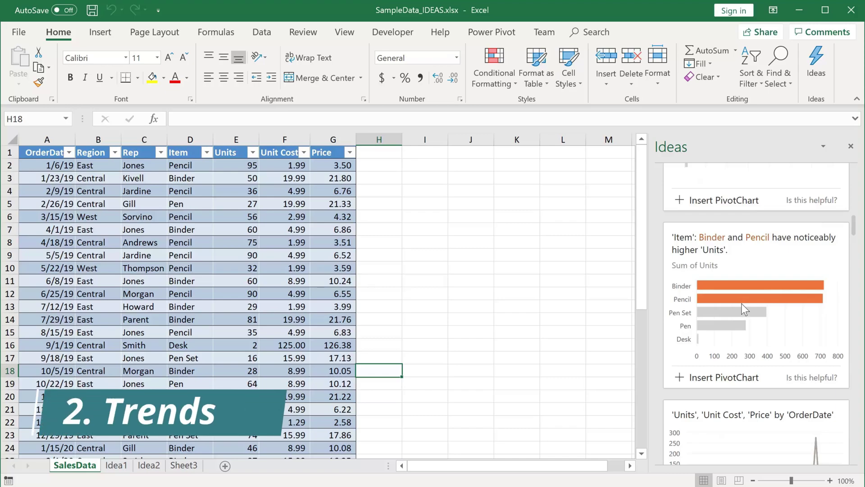
pyautogui.scroll(-2, 741, 303)
pyautogui.scroll(-2, 741, 304)
pyautogui.scroll(-2, 741, 304)
pyautogui.scroll(-2, 742, 303)
pyautogui.scroll(-4, 742, 308)
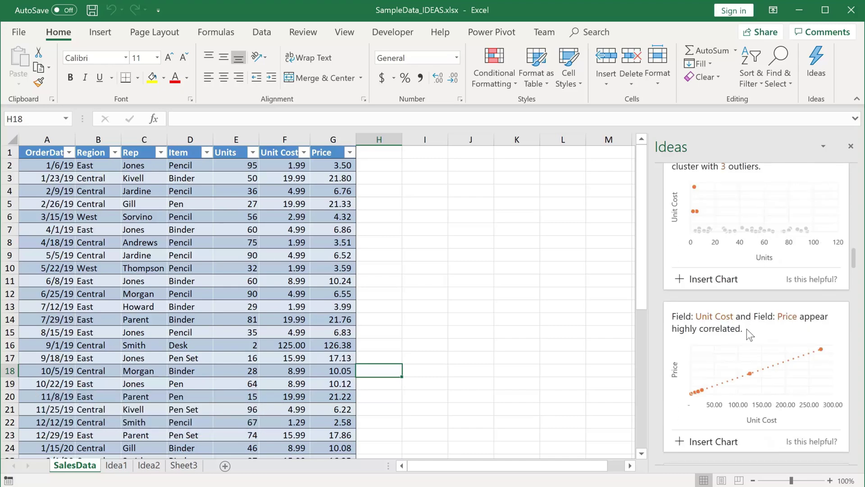
pyautogui.scroll(-2, 747, 329)
pyautogui.scroll(-3, 747, 304)
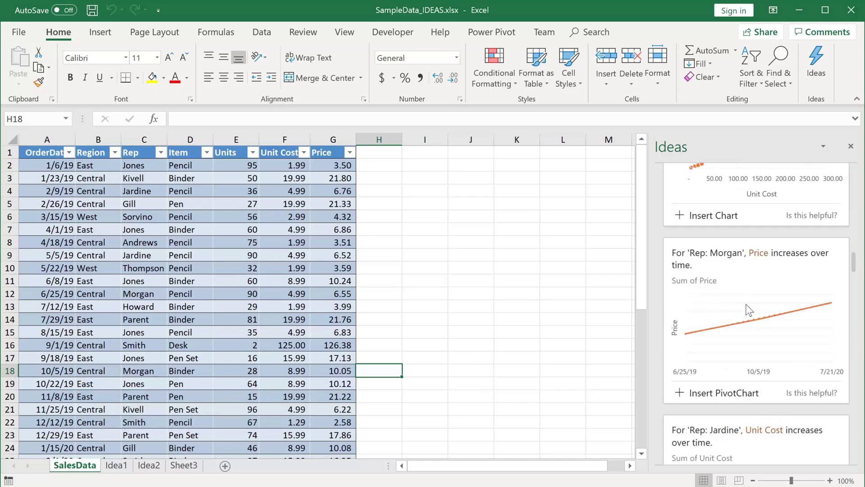
pyautogui.scroll(-3, 746, 304)
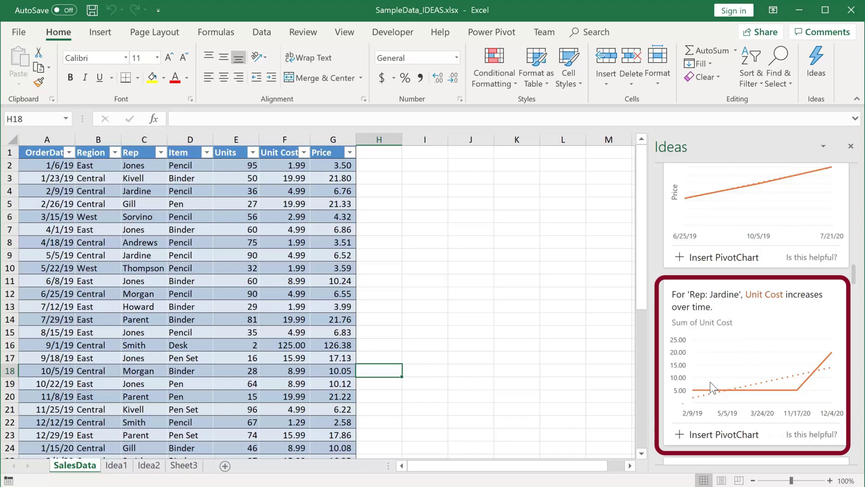
pyautogui.scroll(-1, 710, 382)
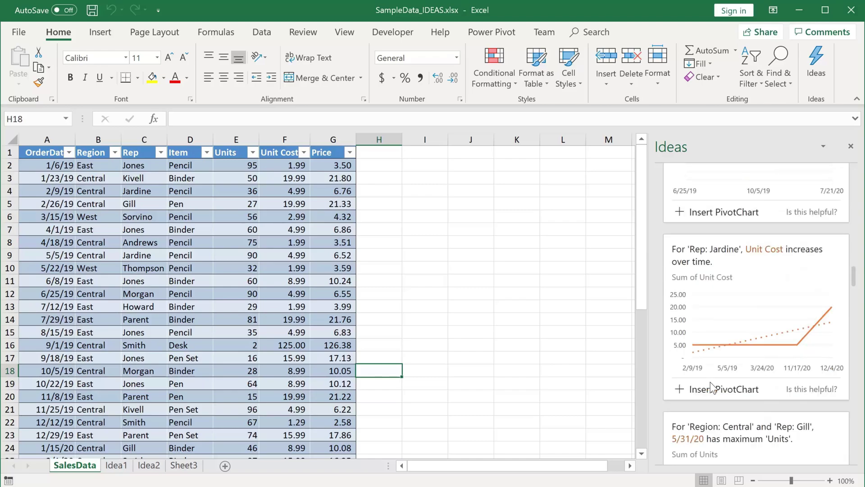
pyautogui.scroll(-3, 710, 381)
pyautogui.scroll(-3, 710, 382)
pyautogui.scroll(-5, 710, 382)
pyautogui.scroll(-4, 711, 382)
pyautogui.scroll(-1, 711, 382)
pyautogui.scroll(-3, 710, 382)
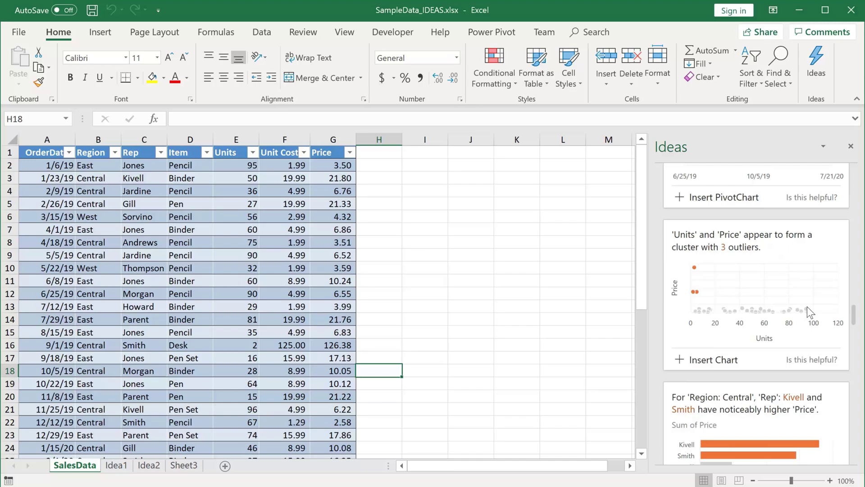
pyautogui.scroll(-3, 807, 306)
pyautogui.scroll(-3, 808, 307)
pyautogui.scroll(-3, 806, 306)
pyautogui.scroll(-3, 807, 306)
pyautogui.scroll(-2, 807, 307)
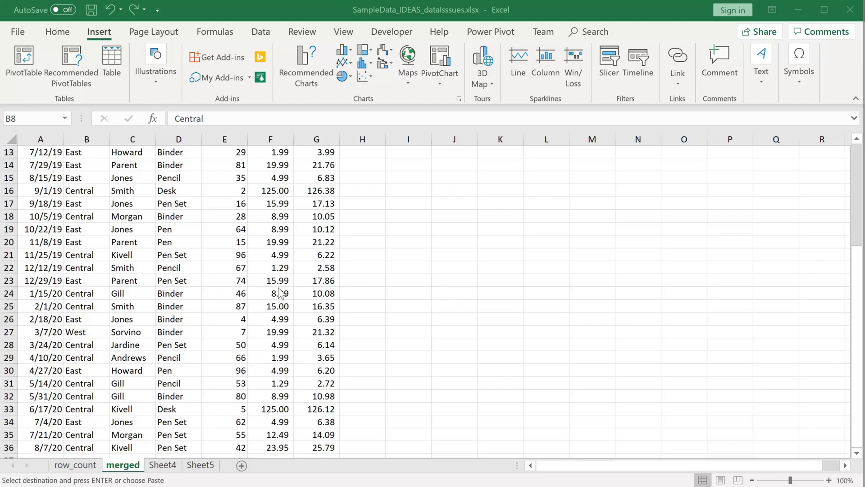
pyautogui.scroll(4, 278, 295)
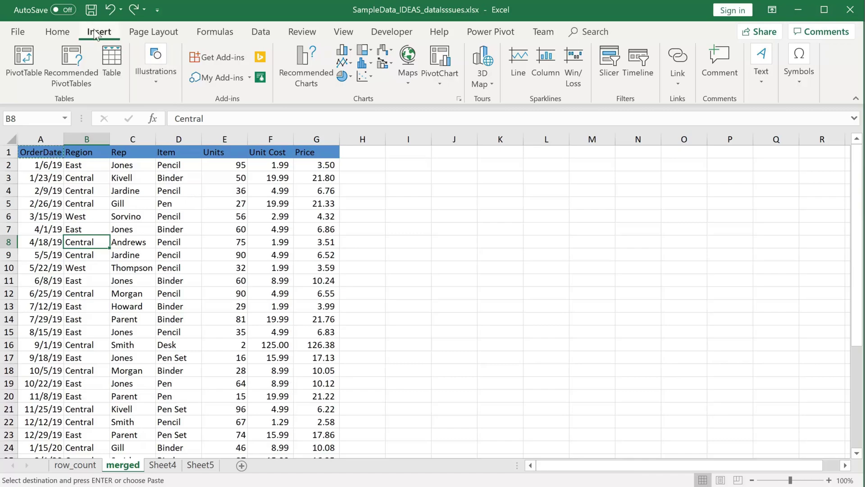
# Make the merged sheet's sales rows table Table3, with the first row as headers.
pyautogui.click(109, 59)
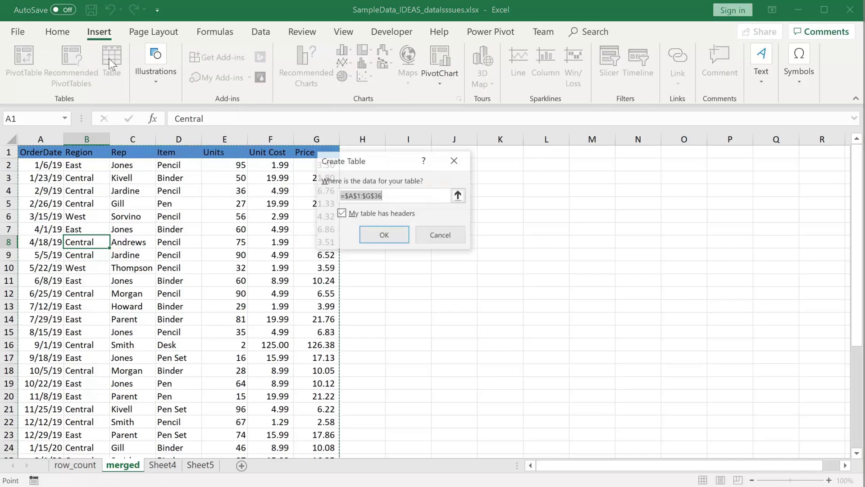
pyautogui.press('Return')
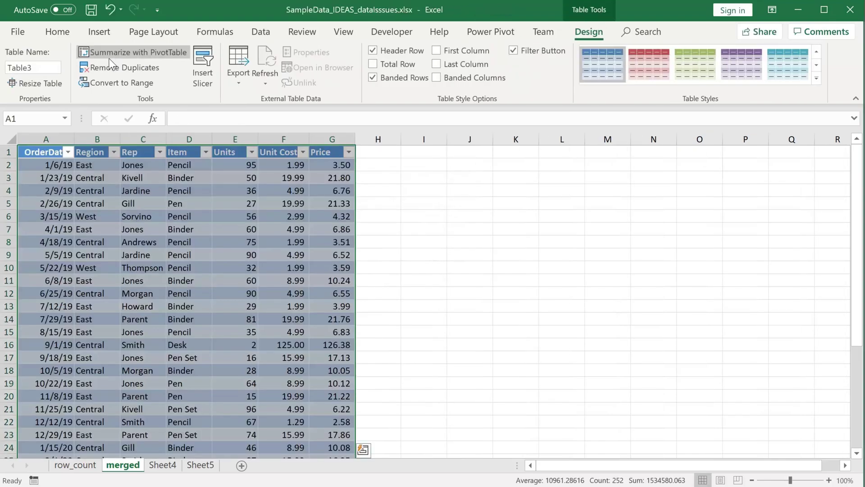
pyautogui.click(143, 251)
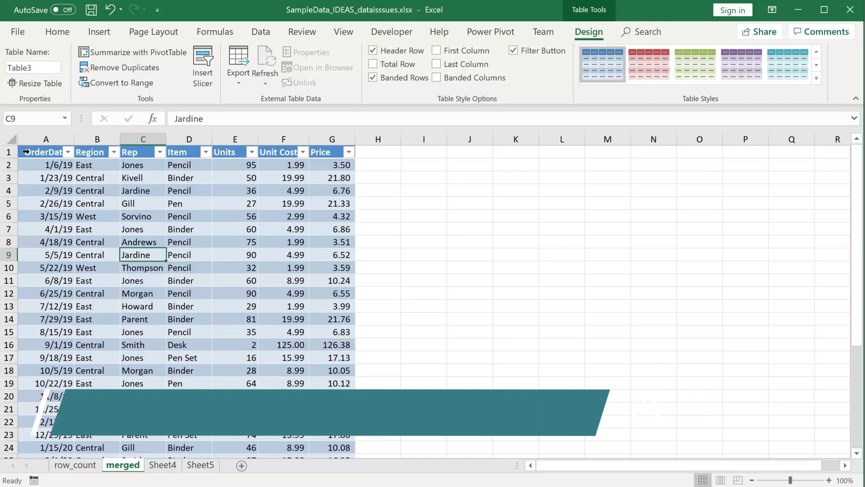
pyautogui.click(5, 151)
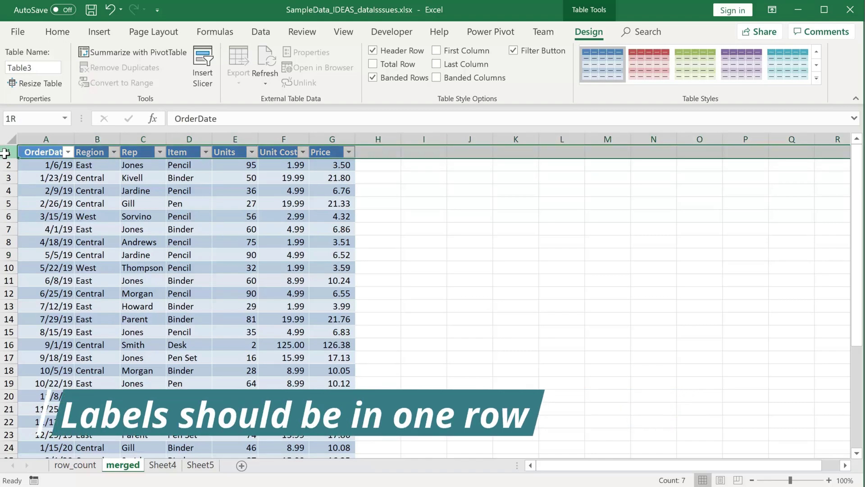
pyautogui.moveTo(4, 152); pyautogui.dragTo(5, 157)
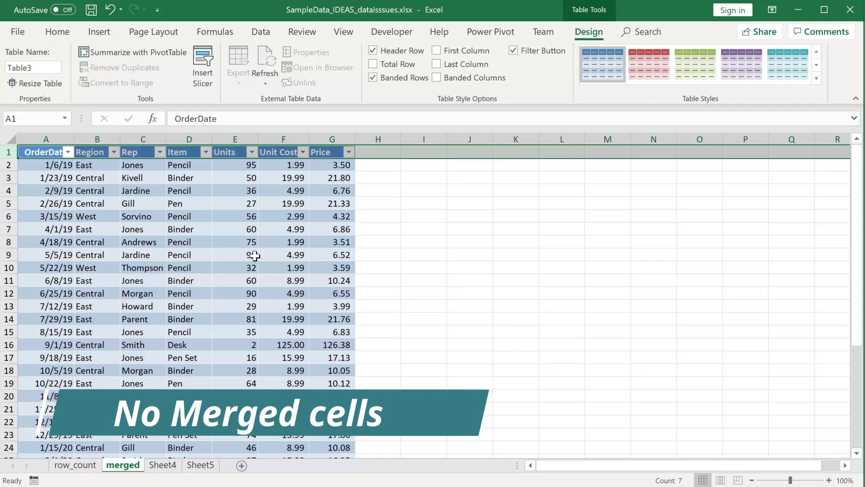
pyautogui.click(400, 229)
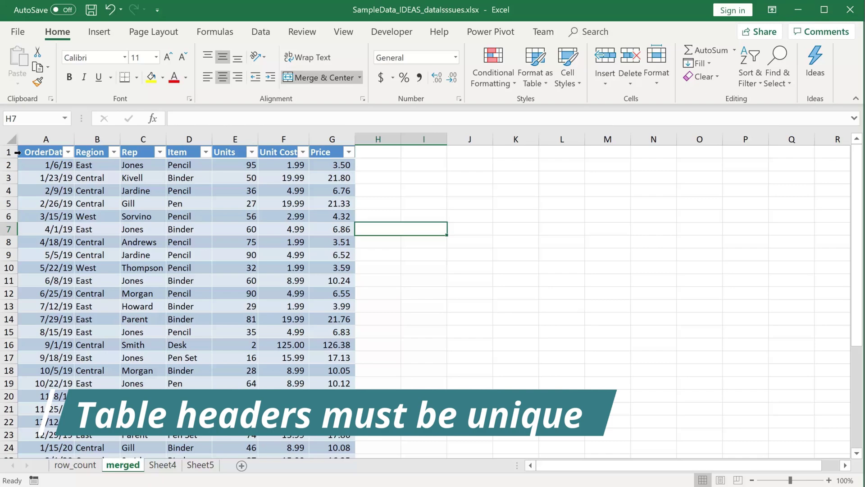
pyautogui.click(17, 152)
pyautogui.click(215, 323)
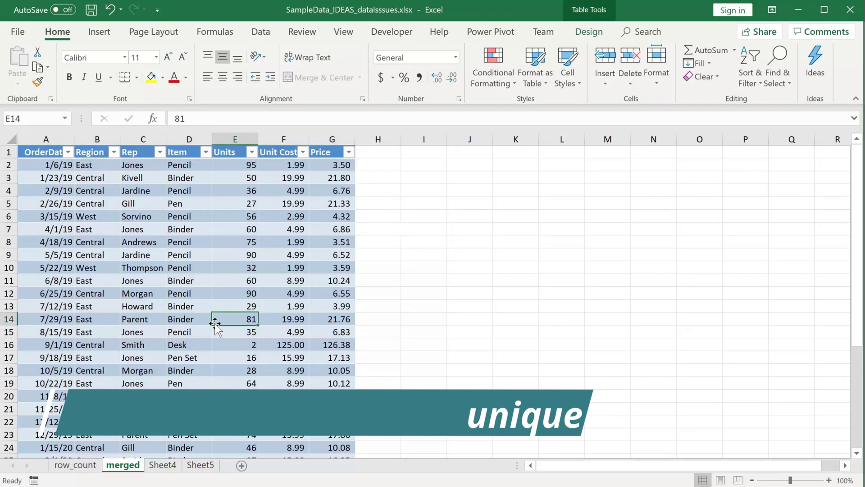